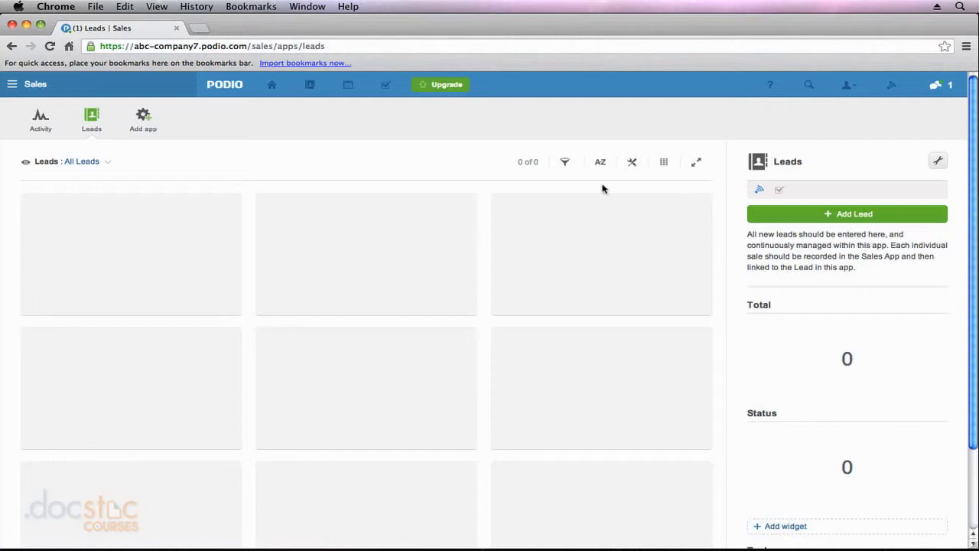
Start a new lead with the Add Lead button in the Leads app.
{"action": "left_click", "coordinate": [892, 219]}
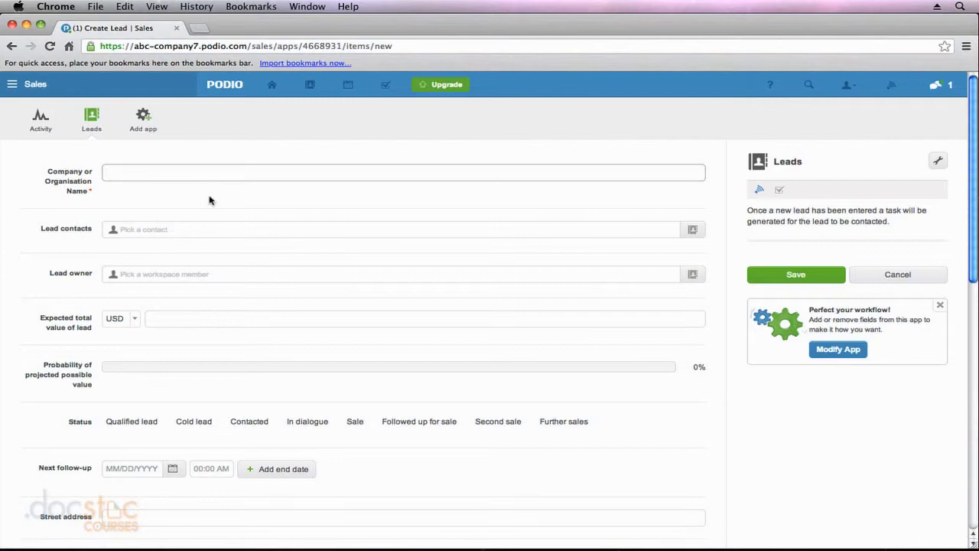
Enter XYZ Company as the company or organisation name and expand the Lead contacts choices.
{"action": "type", "text": "XYZ Company"}
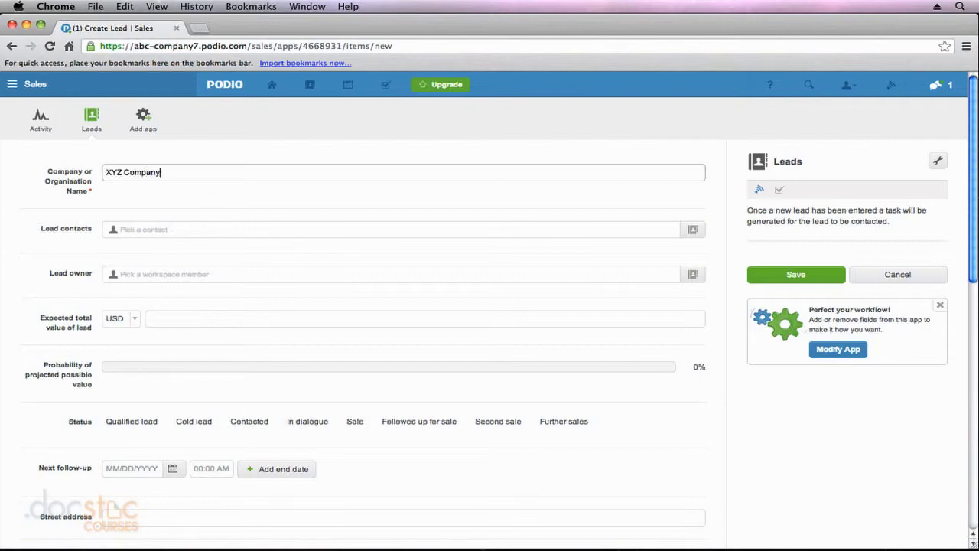
{"action": "left_click", "coordinate": [171, 229]}
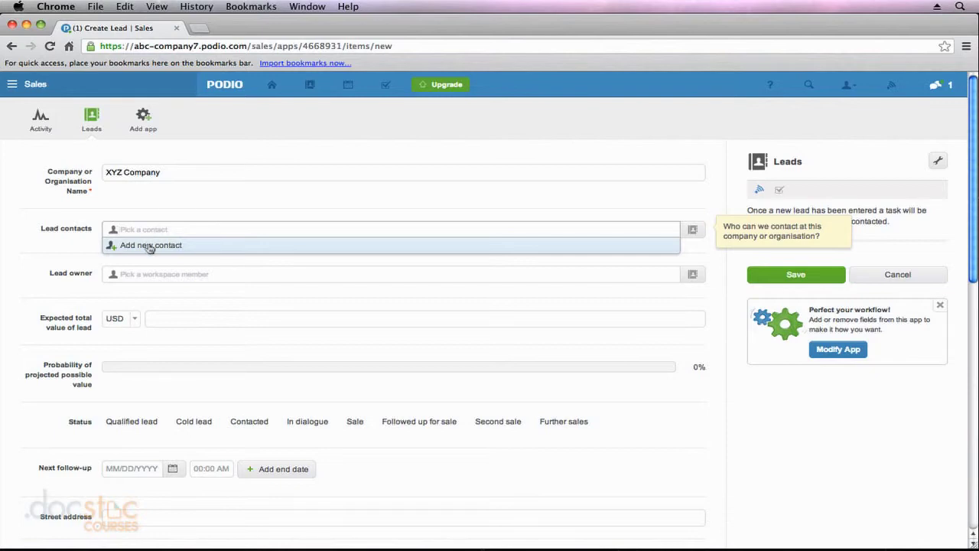
Create a new contact with the person's name, job title Sales Rep and organization XYZ Company.
{"action": "left_click", "coordinate": [150, 246]}
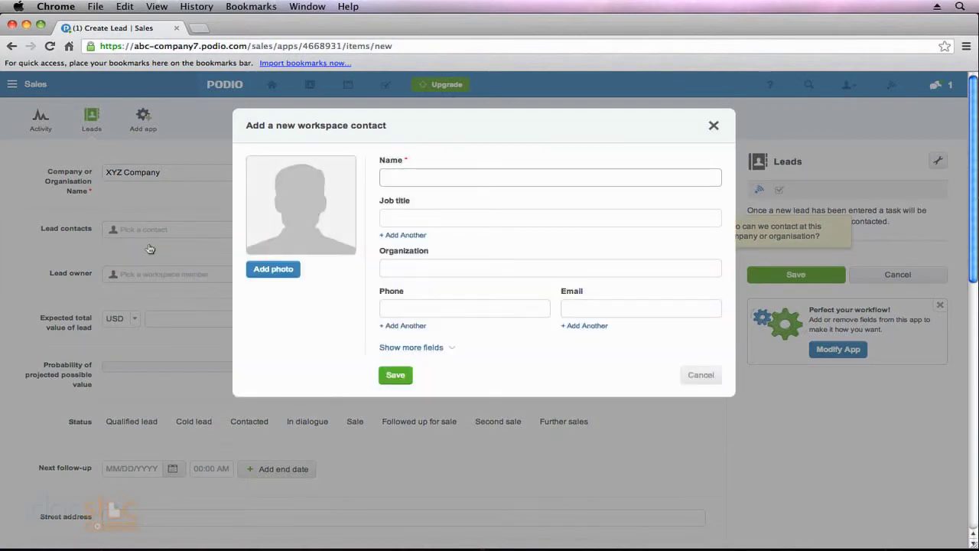
{"action": "type", "text": "John Doe"}
{"action": "key", "text": "Tab"}
{"action": "type", "text": "Sa"}
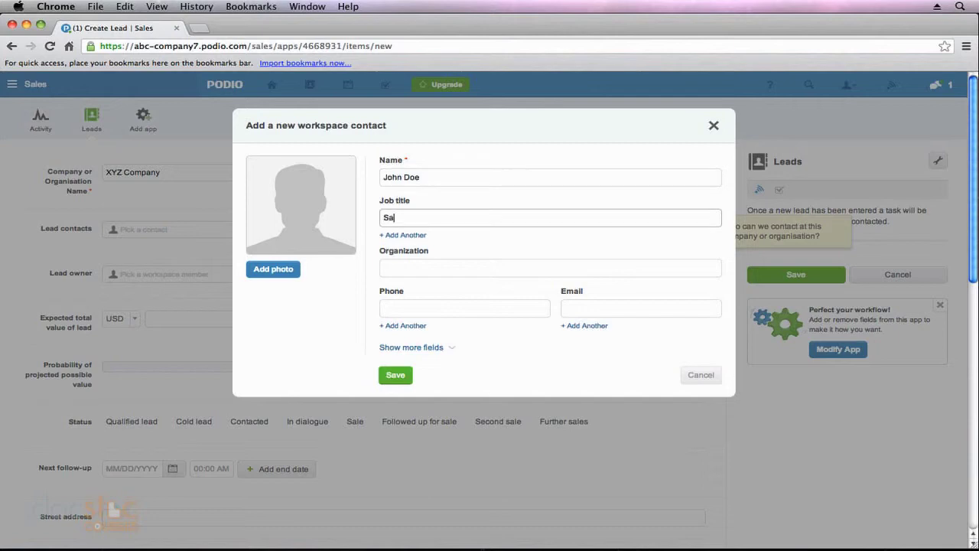
{"action": "type", "text": "les Rep"}
{"action": "left_click", "coordinate": [406, 265]}
{"action": "type", "text": "XYZ Com"}
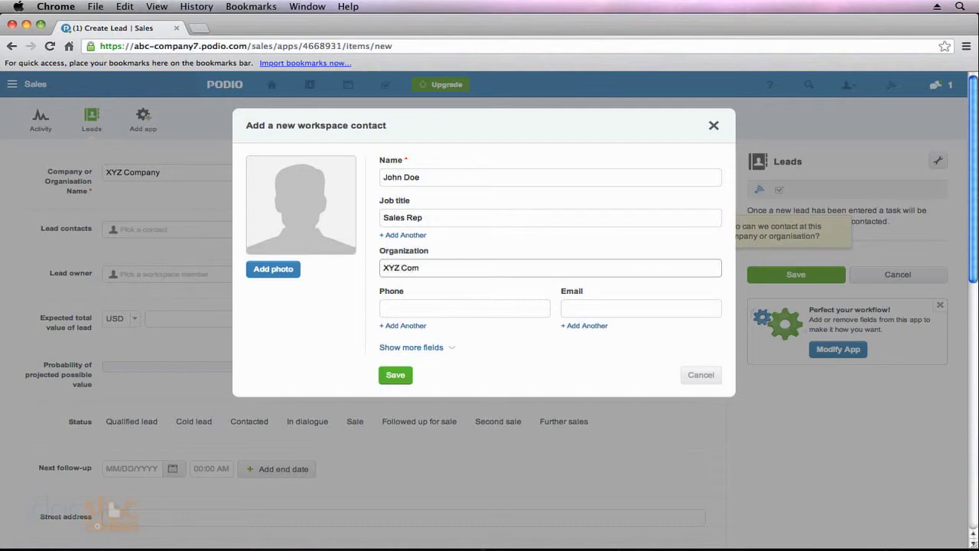
{"action": "type", "text": "pany"}
Add the contact's phone number and e-mail address, then reveal the additional detail fields.
{"action": "left_click", "coordinate": [456, 308]}
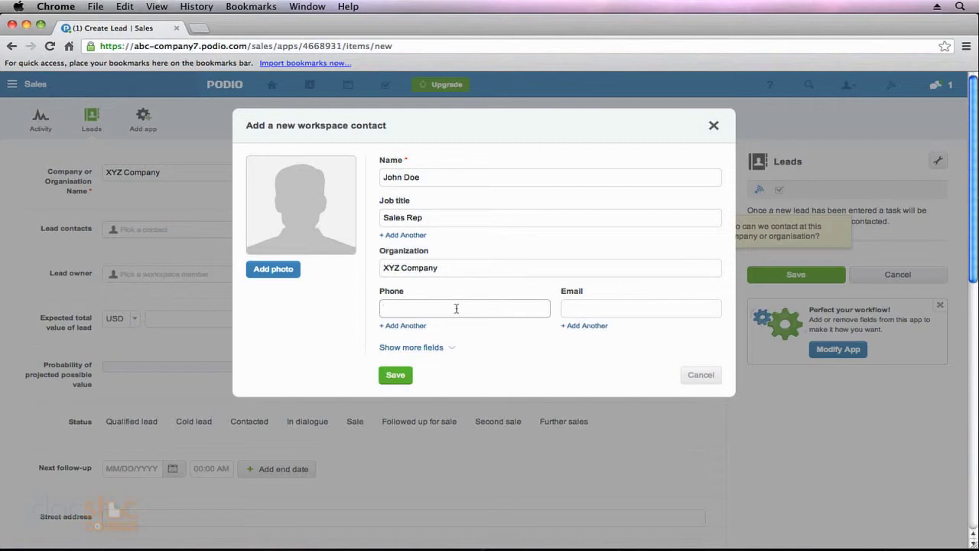
{"action": "type", "text": "999-999-9999"}
{"action": "key", "text": "Tab"}
{"action": "left_click", "coordinate": [632, 315]}
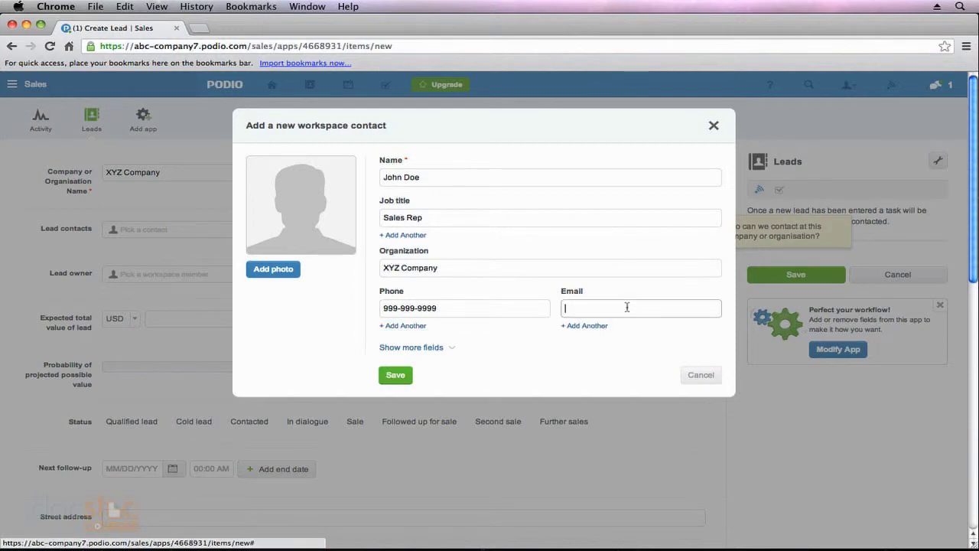
{"action": "type", "text": "john.do"}
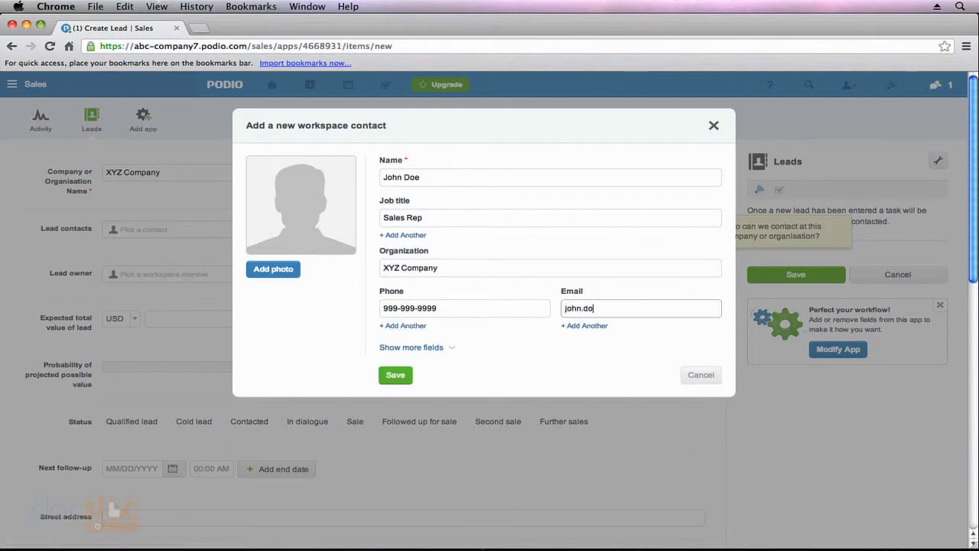
{"action": "type", "text": "e@example.com"}
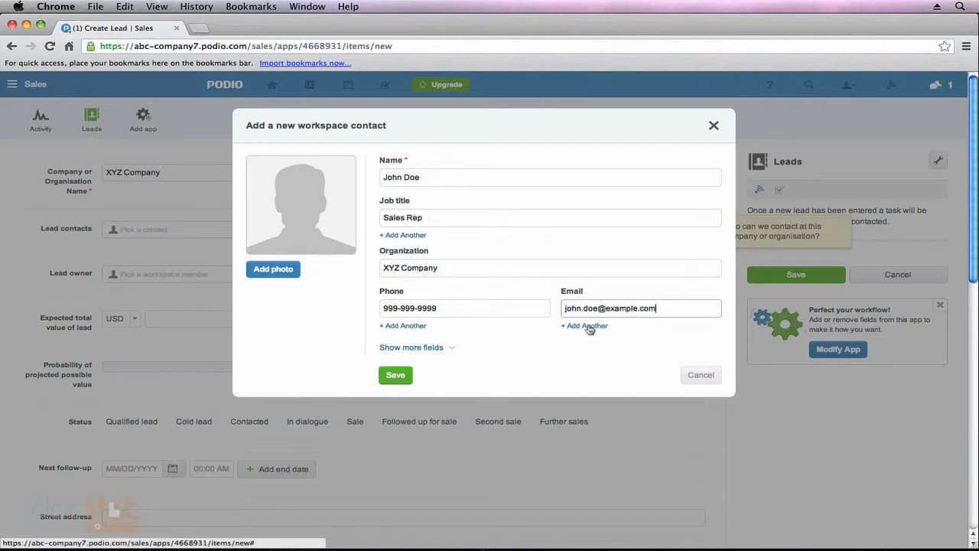
{"action": "left_click", "coordinate": [431, 350]}
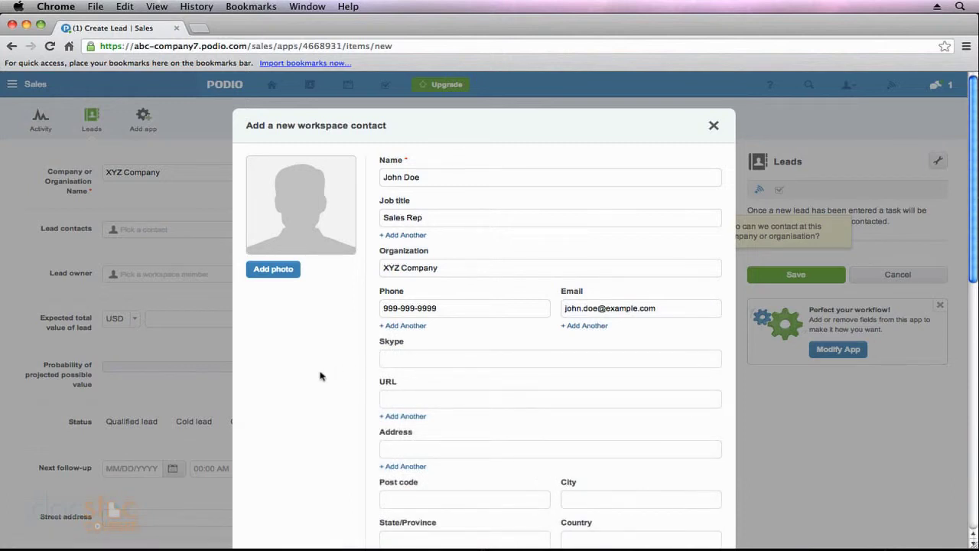
{"action": "scroll", "coordinate": [317, 329], "scroll_direction": "down", "scroll_amount": 2}
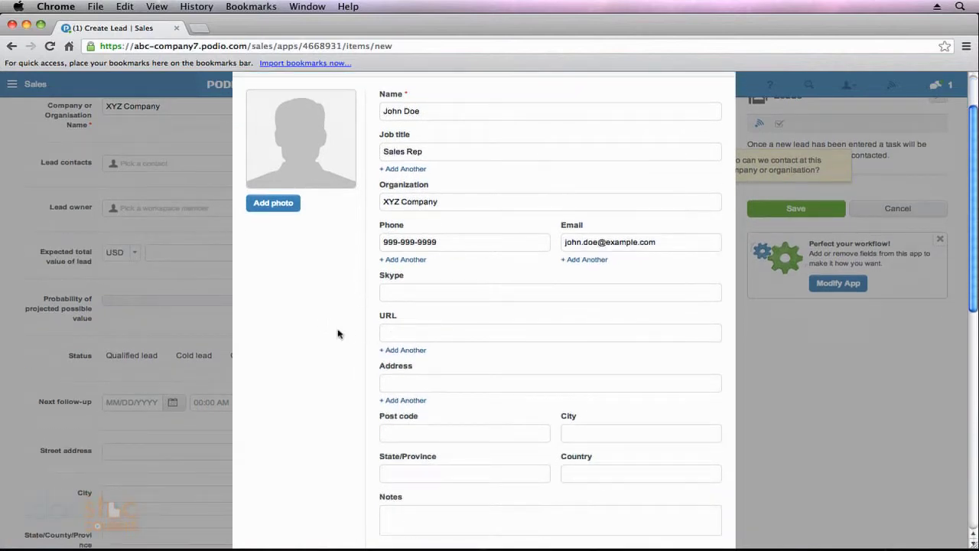
{"action": "scroll", "coordinate": [337, 332], "scroll_direction": "down", "scroll_amount": 2}
{"action": "scroll", "coordinate": [335, 333], "scroll_direction": "down", "scroll_amount": 1}
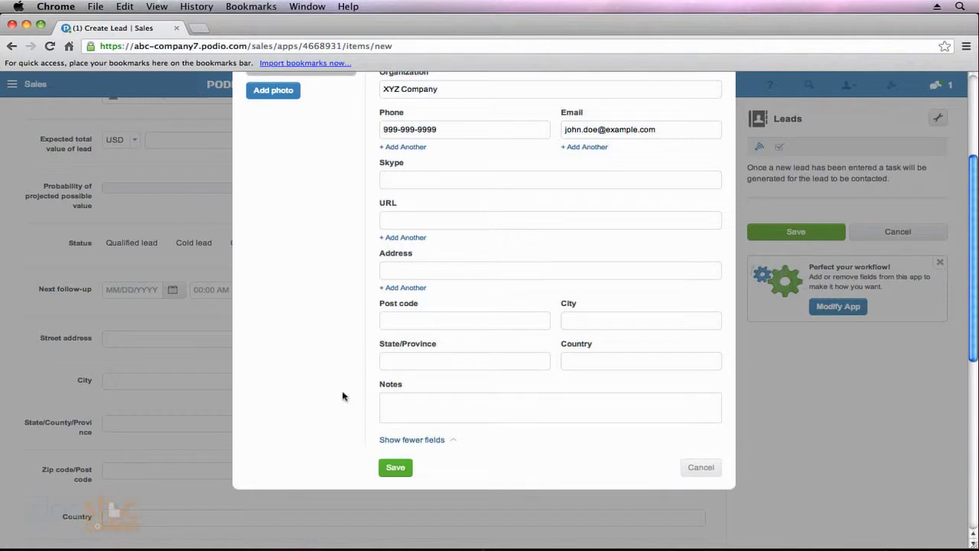
Save the new contact so it is attached as the lead's contact.
{"action": "left_click", "coordinate": [395, 468]}
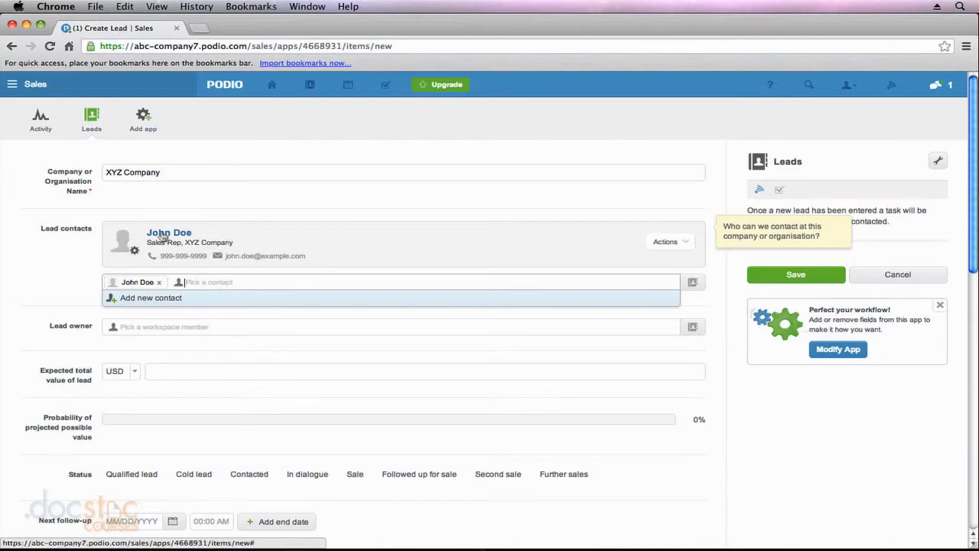
{"action": "left_click", "coordinate": [81, 271]}
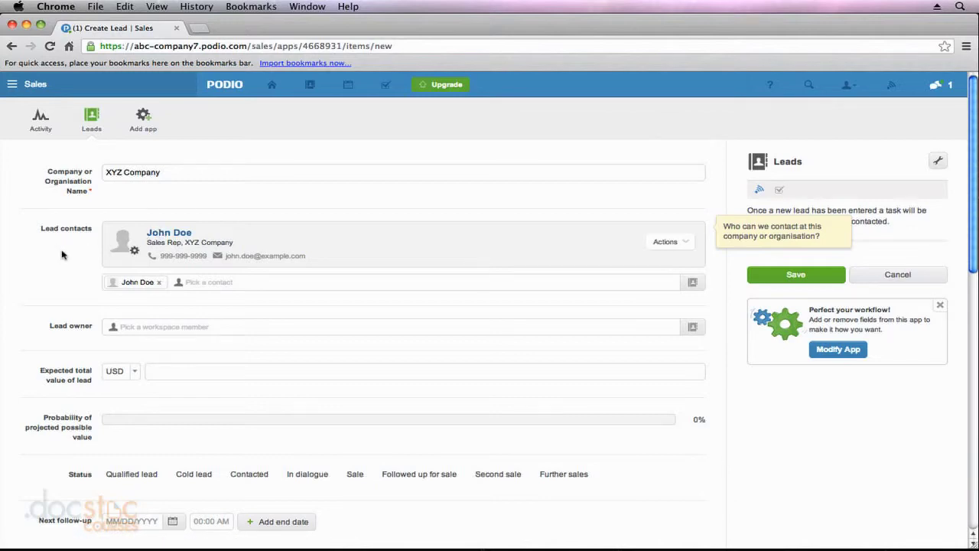
{"action": "scroll", "coordinate": [63, 255], "scroll_direction": "down", "scroll_amount": 2}
{"action": "scroll", "coordinate": [62, 255], "scroll_direction": "down", "scroll_amount": 2}
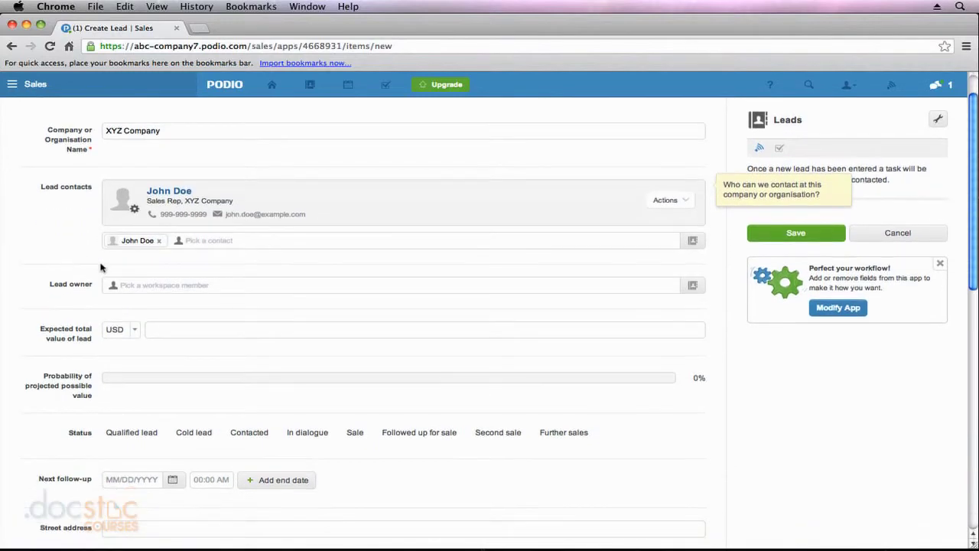
Assign a workspace member as the lead owner.
{"action": "left_click", "coordinate": [176, 286]}
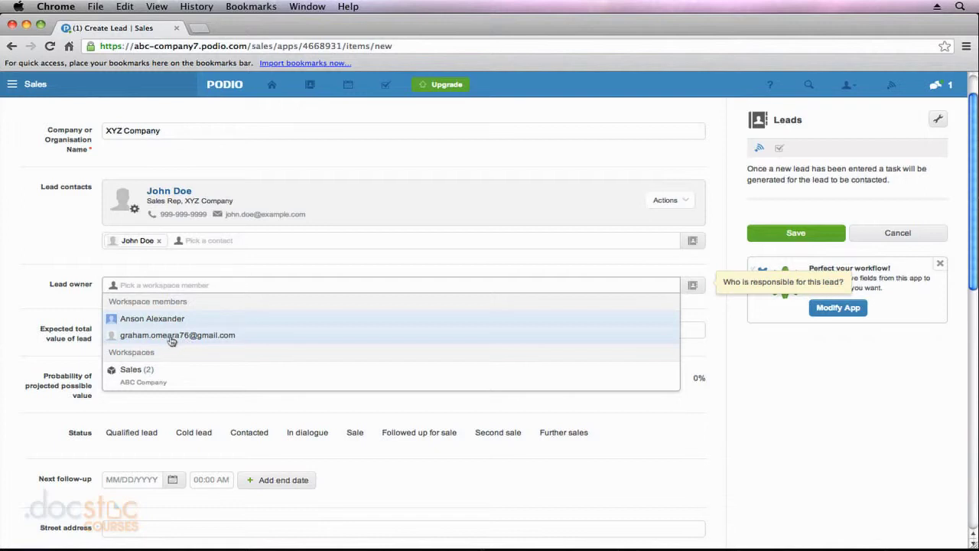
{"action": "left_click", "coordinate": [171, 338]}
{"action": "left_click", "coordinate": [51, 316]}
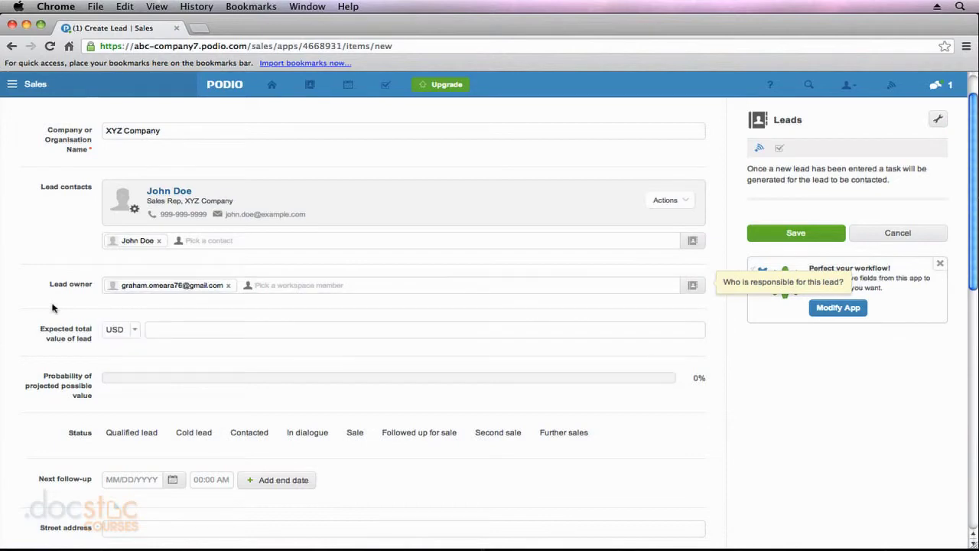
{"action": "scroll", "coordinate": [49, 306], "scroll_direction": "down", "scroll_amount": 1}
{"action": "scroll", "coordinate": [48, 306], "scroll_direction": "down", "scroll_amount": 1}
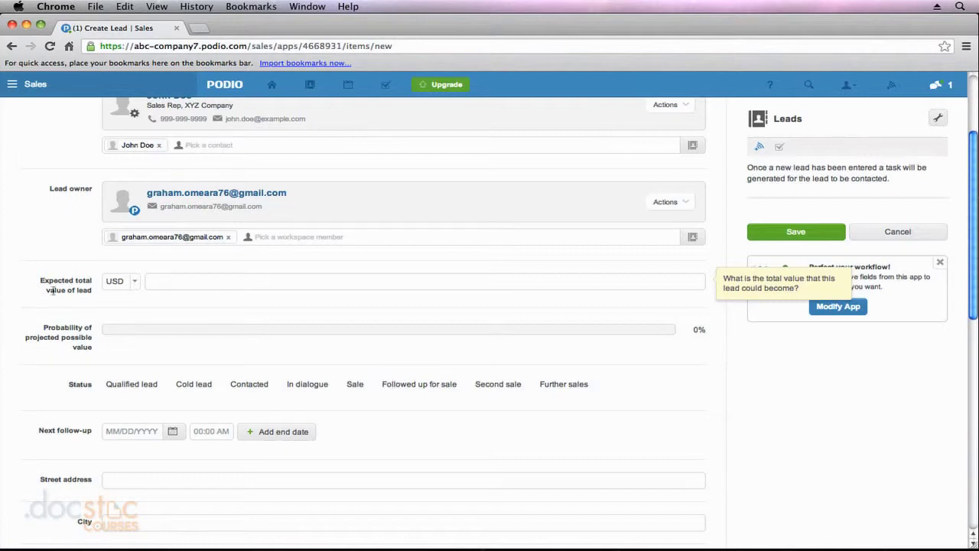
Enter 20000 as the lead's expected total value.
{"action": "left_click", "coordinate": [166, 286]}
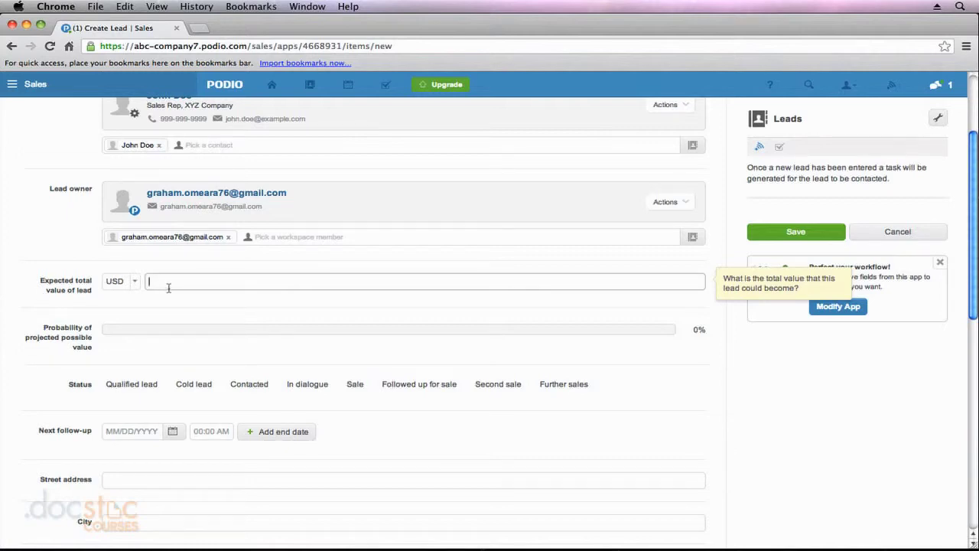
{"action": "type", "text": "20000"}
{"action": "left_click", "coordinate": [38, 312]}
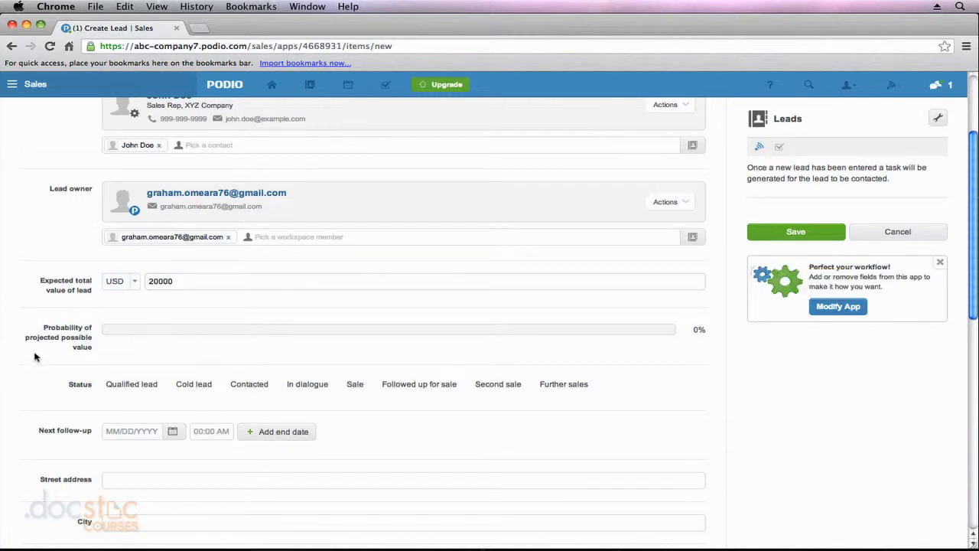
Set the probability of reaching that value to 60% with the slider.
{"action": "mouse_move", "coordinate": [114, 335]}
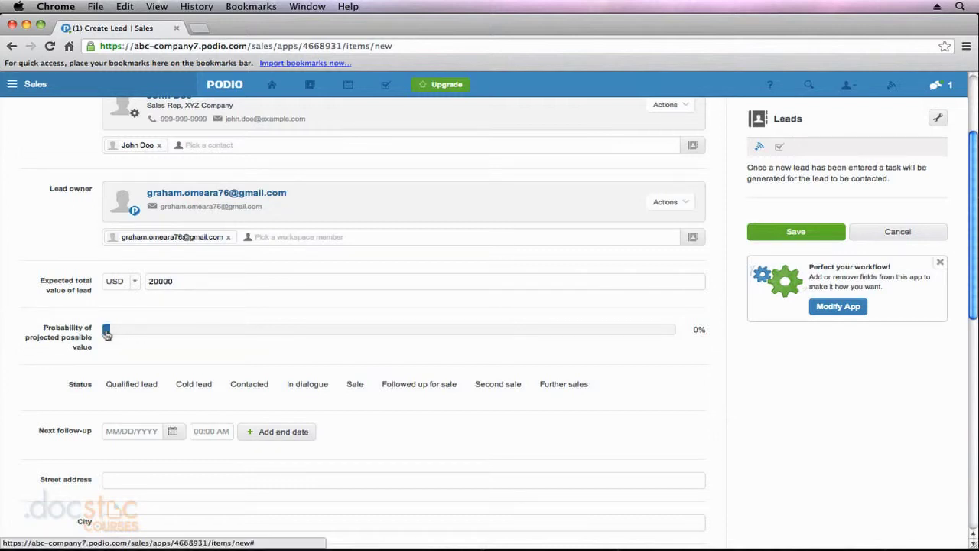
{"action": "left_click_drag", "start_coordinate": [106, 333], "coordinate": [450, 334]}
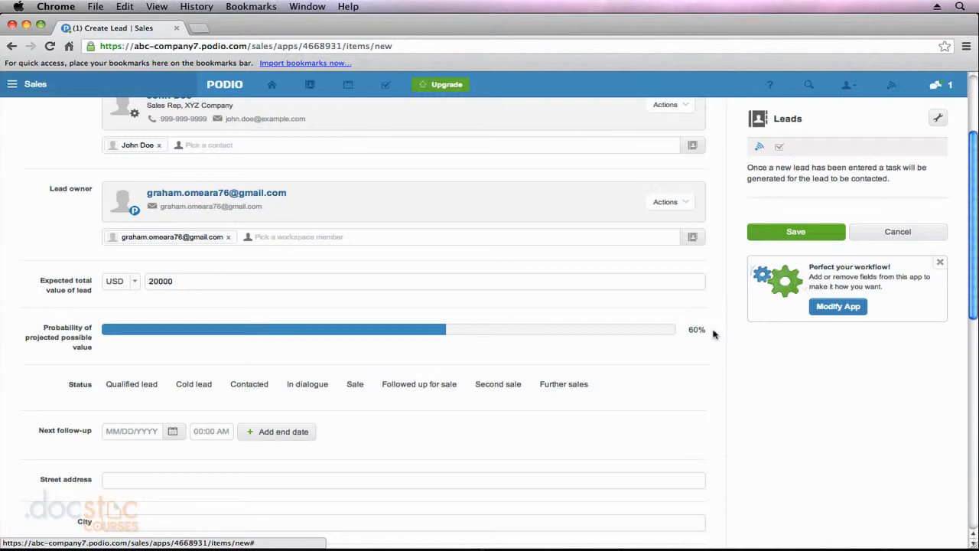
{"action": "mouse_move", "coordinate": [638, 344]}
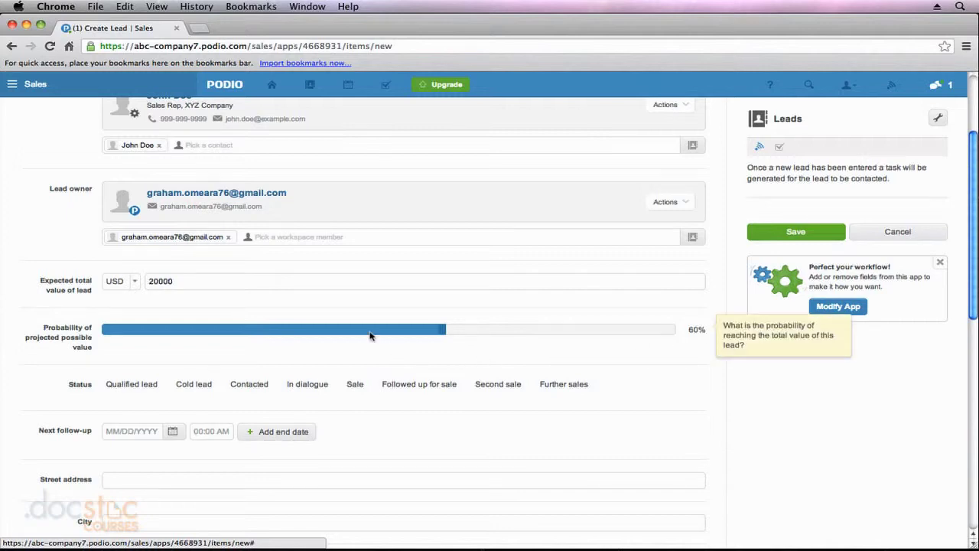
{"action": "scroll", "coordinate": [44, 376], "scroll_direction": "down", "scroll_amount": 3}
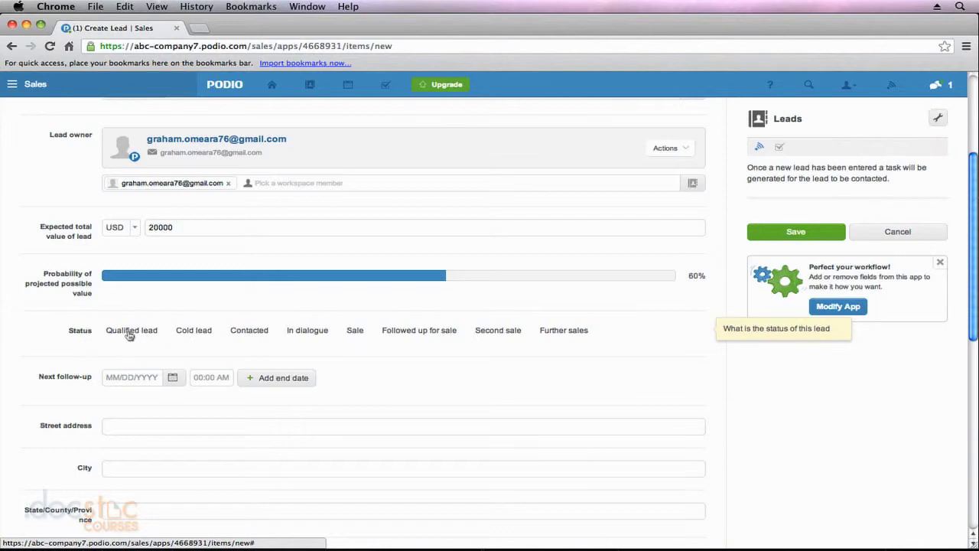
Set the lead status to Qualified lead.
{"action": "left_click", "coordinate": [130, 336]}
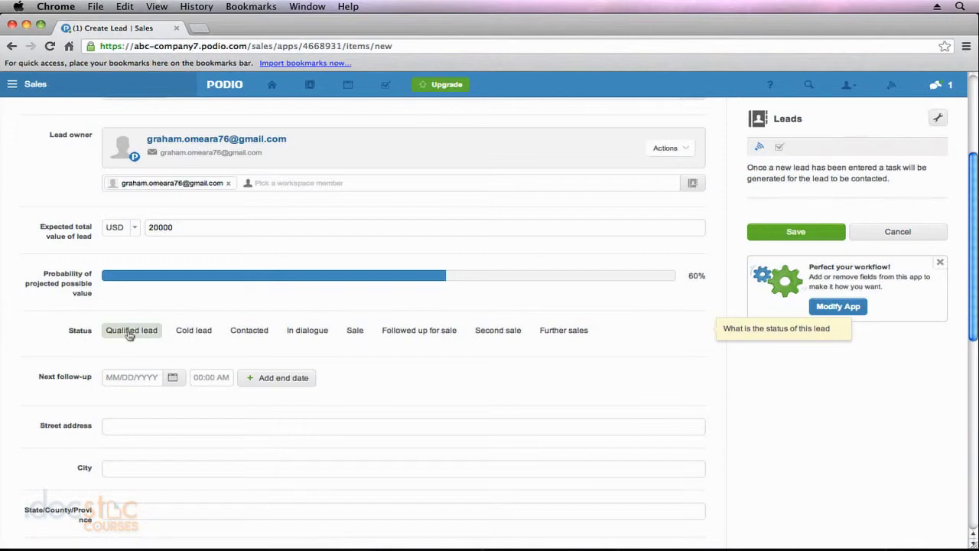
{"action": "left_click", "coordinate": [195, 334]}
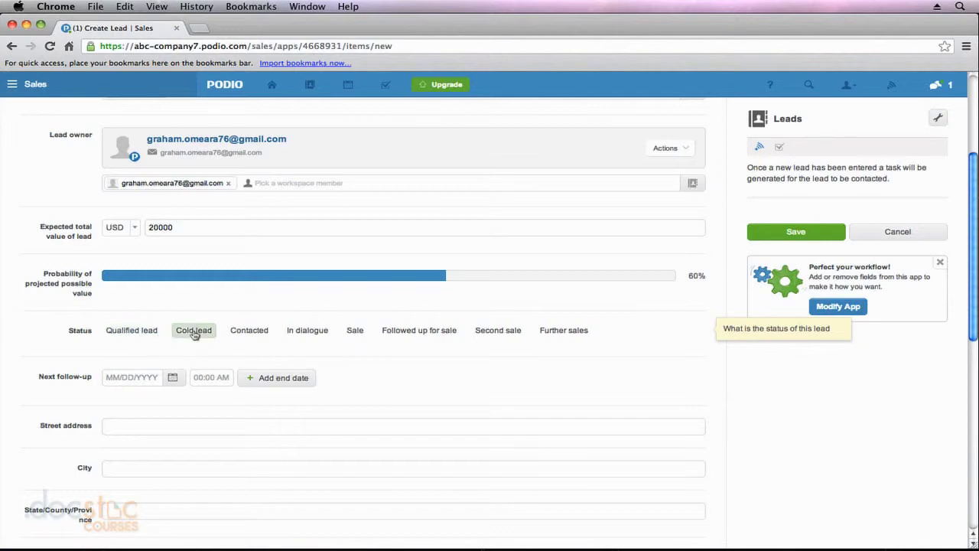
{"action": "left_click", "coordinate": [145, 334]}
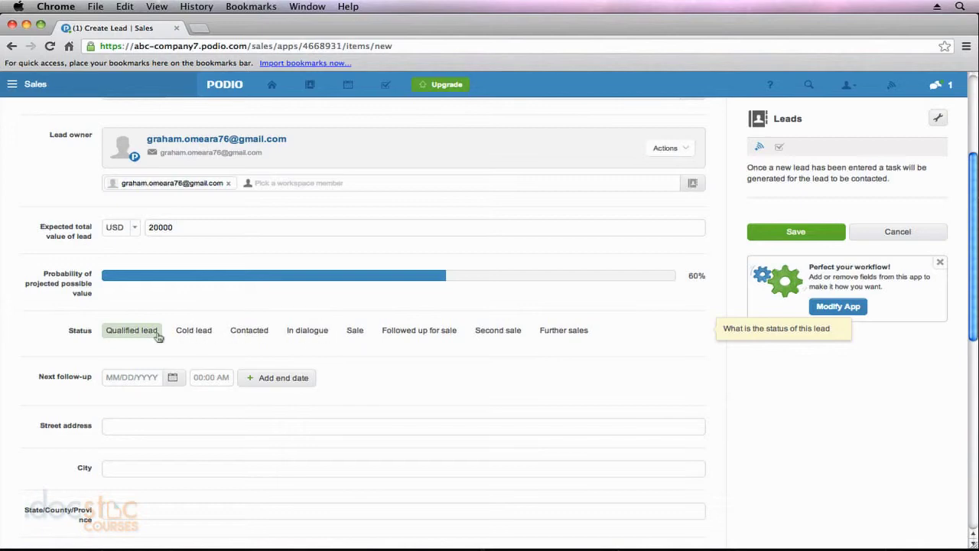
{"action": "scroll", "coordinate": [43, 348], "scroll_direction": "down", "scroll_amount": 1}
{"action": "scroll", "coordinate": [42, 347], "scroll_direction": "down", "scroll_amount": 3}
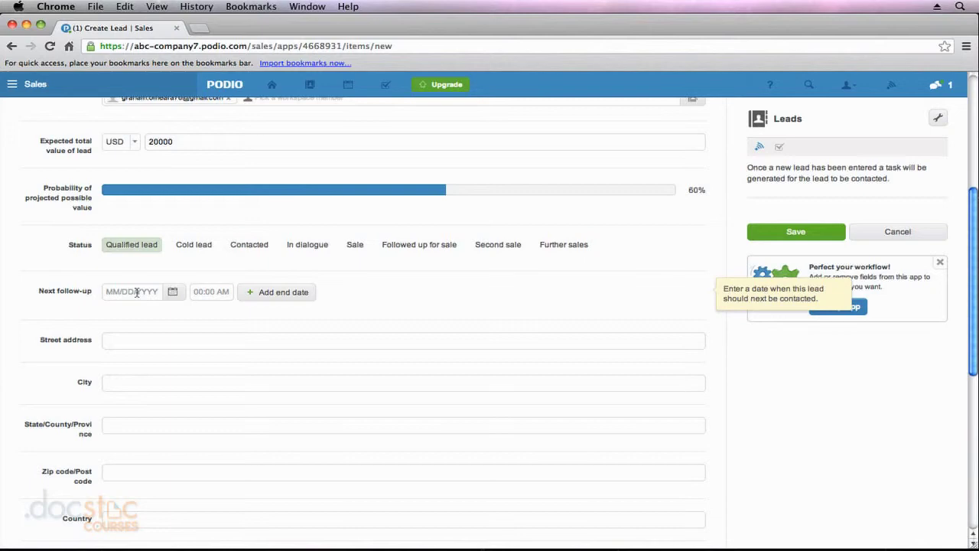
Set the next follow-up date to June 28, 2013.
{"action": "left_click", "coordinate": [137, 292]}
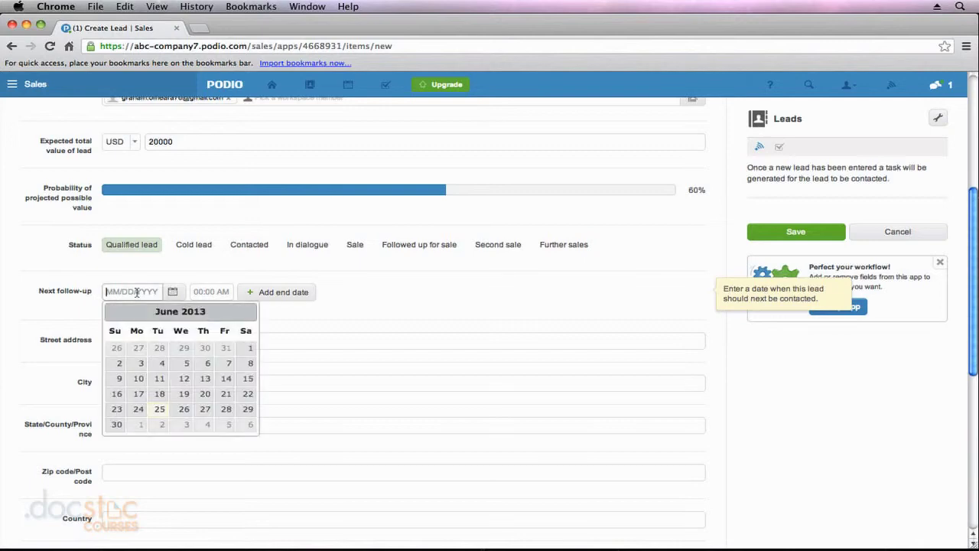
{"action": "left_click", "coordinate": [223, 409]}
{"action": "scroll", "coordinate": [54, 360], "scroll_direction": "down", "scroll_amount": 3}
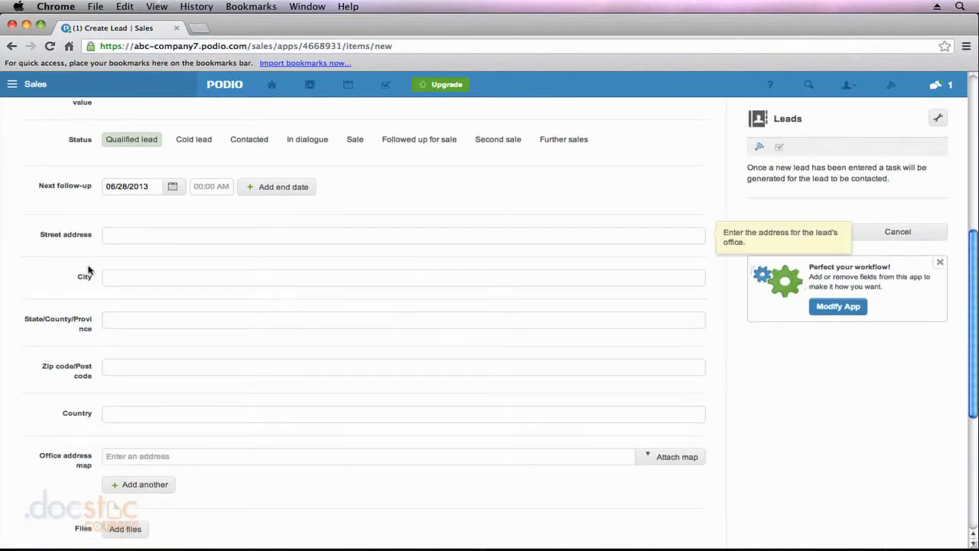
{"action": "scroll", "coordinate": [49, 345], "scroll_direction": "down", "scroll_amount": 1}
{"action": "scroll", "coordinate": [37, 348], "scroll_direction": "down", "scroll_amount": 1}
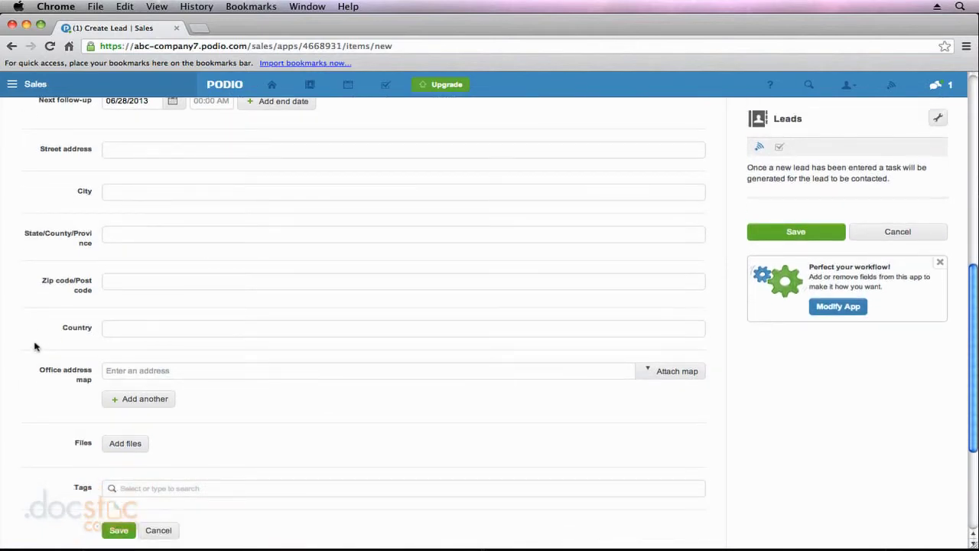
{"action": "scroll", "coordinate": [35, 346], "scroll_direction": "down", "scroll_amount": 1}
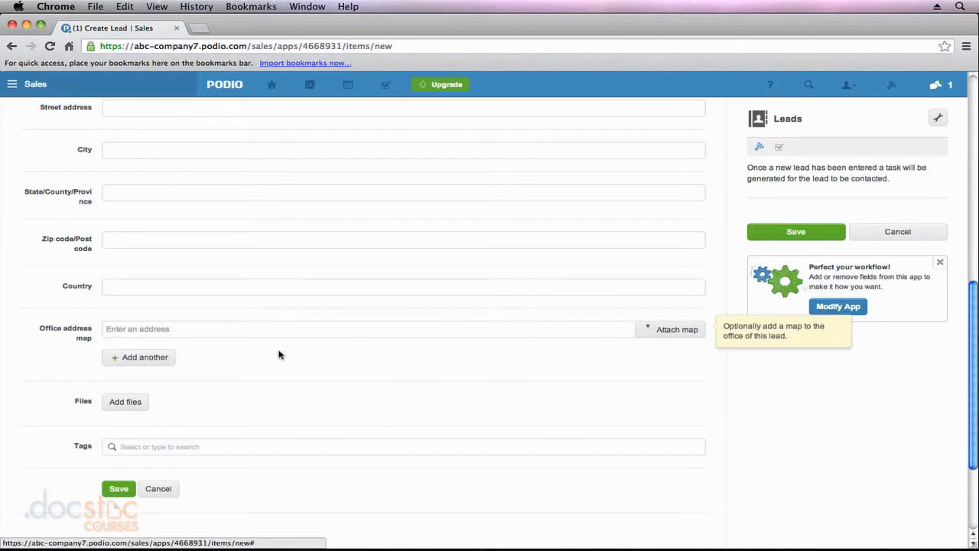
{"action": "scroll", "coordinate": [105, 392], "scroll_direction": "down", "scroll_amount": 1}
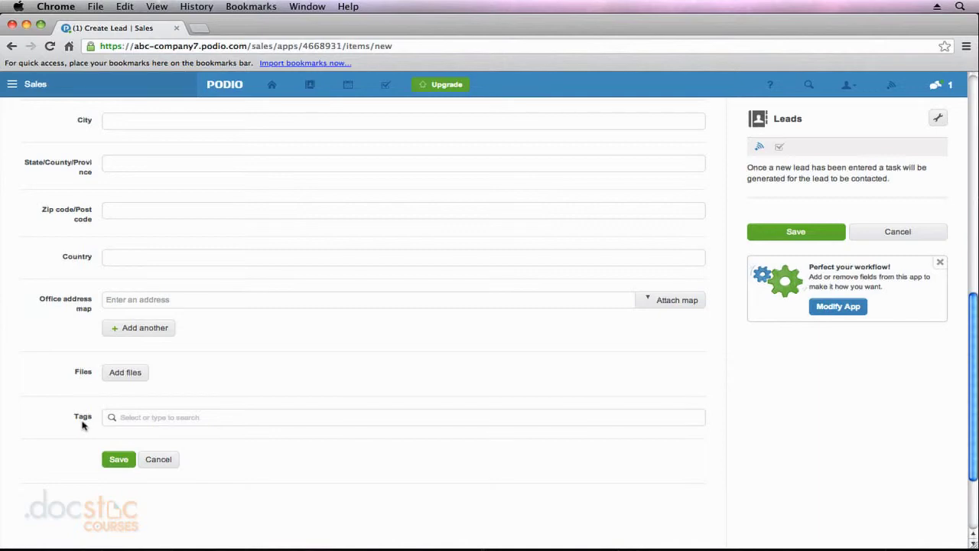
{"action": "left_click", "coordinate": [174, 418]}
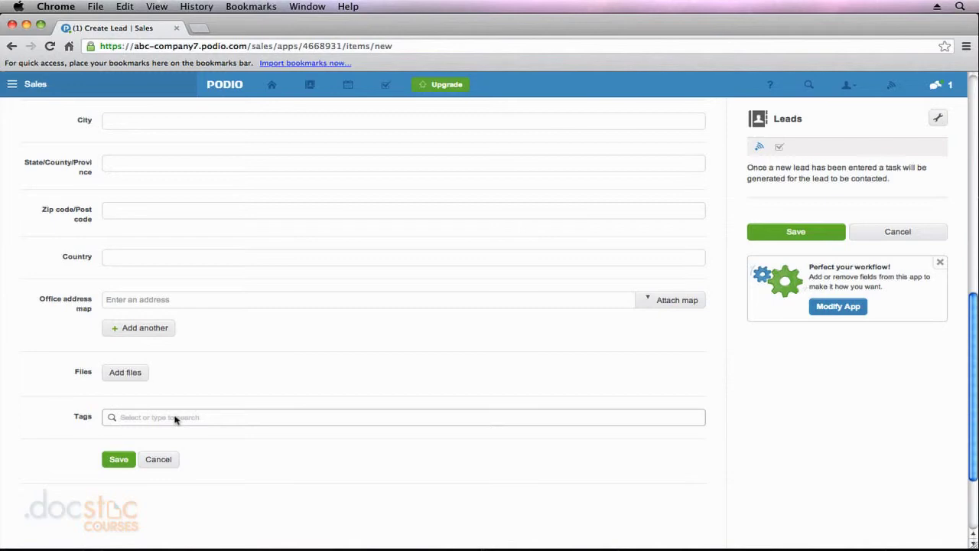
{"action": "left_click", "coordinate": [54, 407]}
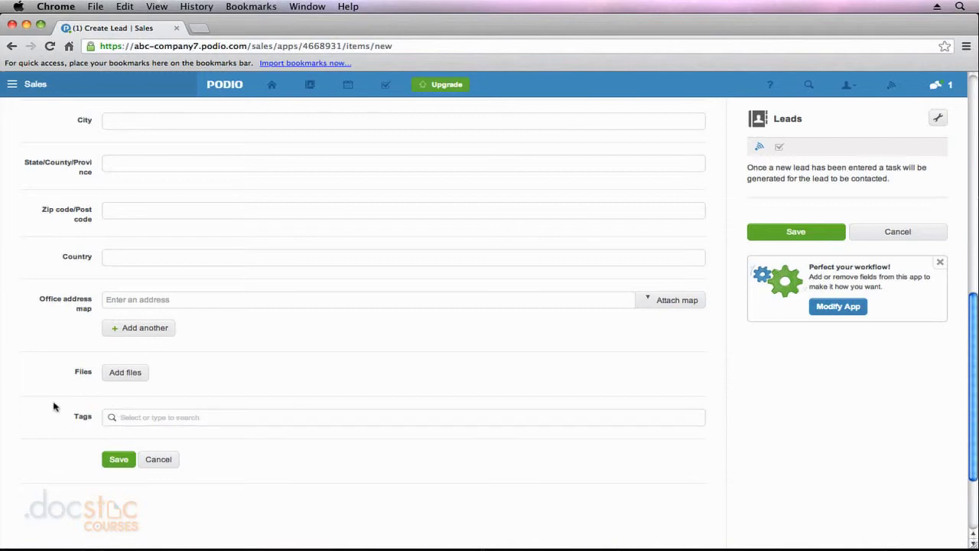
Save the XYZ Company lead, then expand the contact and owner cards and the contact's options.
{"action": "left_click", "coordinate": [119, 460]}
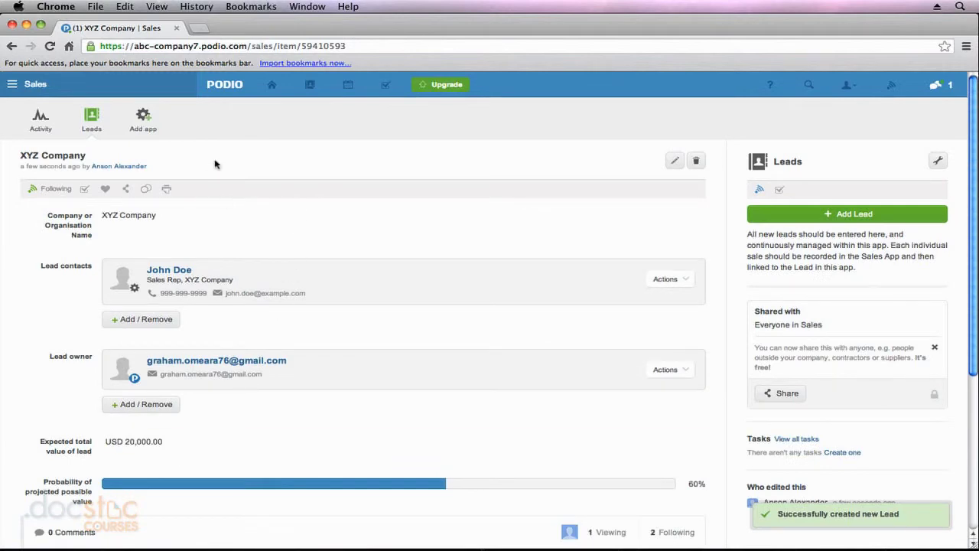
{"action": "scroll", "coordinate": [339, 184], "scroll_direction": "down", "scroll_amount": 2}
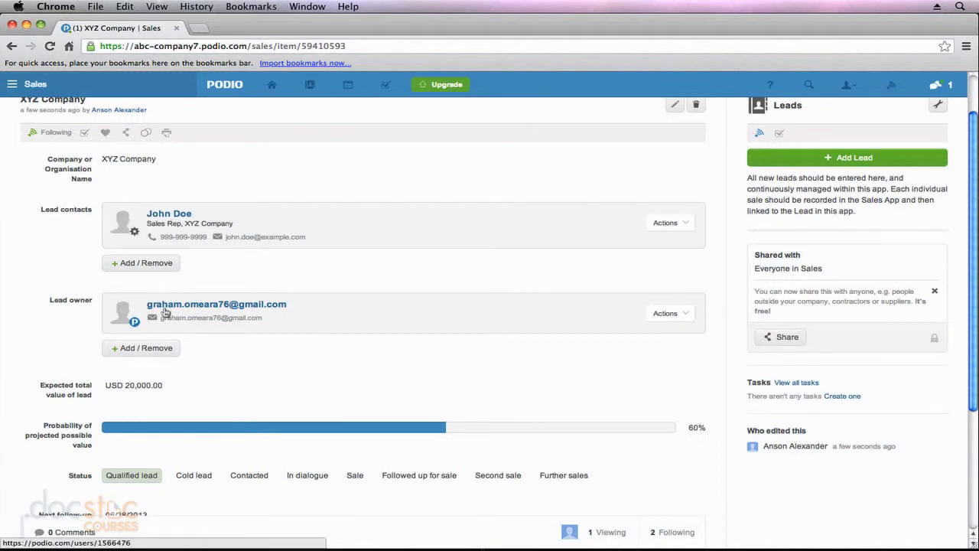
{"action": "left_click", "coordinate": [173, 216]}
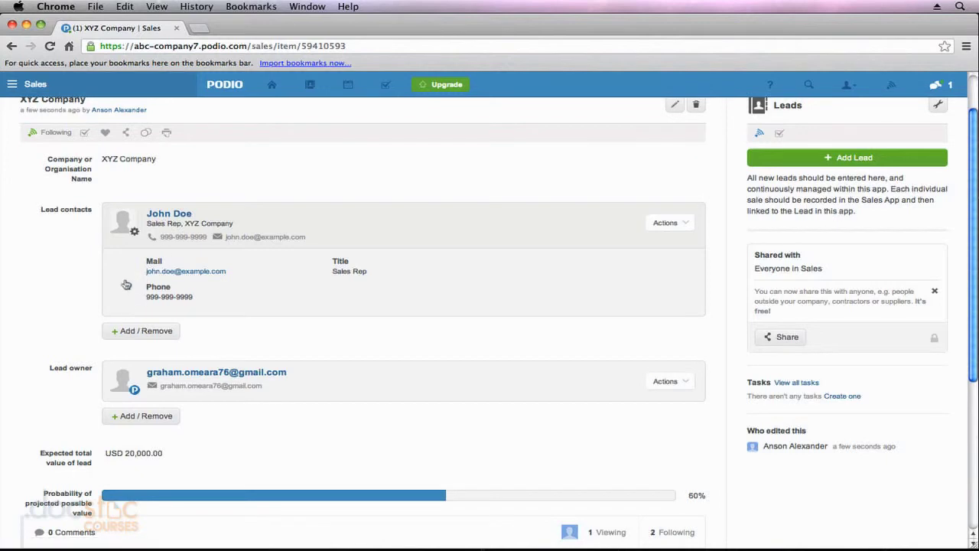
{"action": "scroll", "coordinate": [120, 286], "scroll_direction": "down", "scroll_amount": 1}
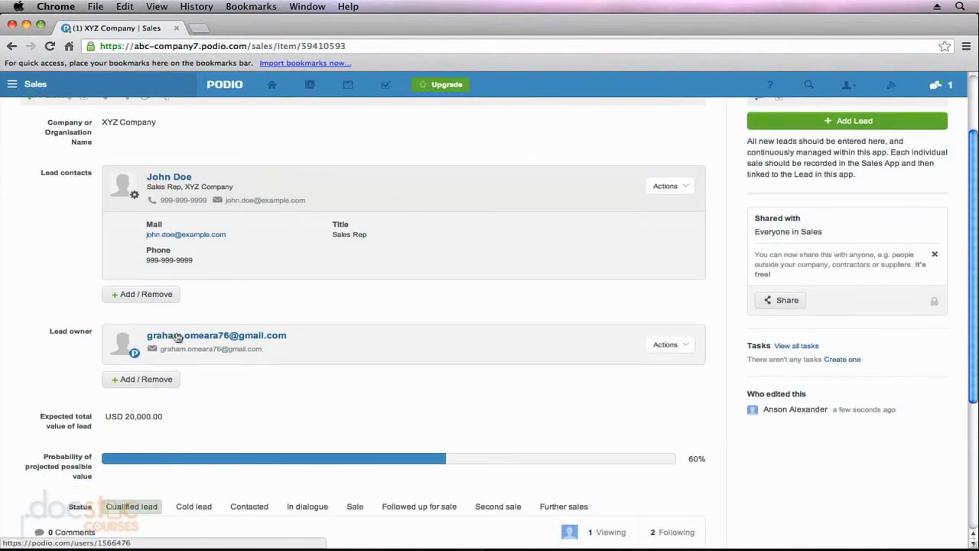
{"action": "left_click", "coordinate": [178, 338]}
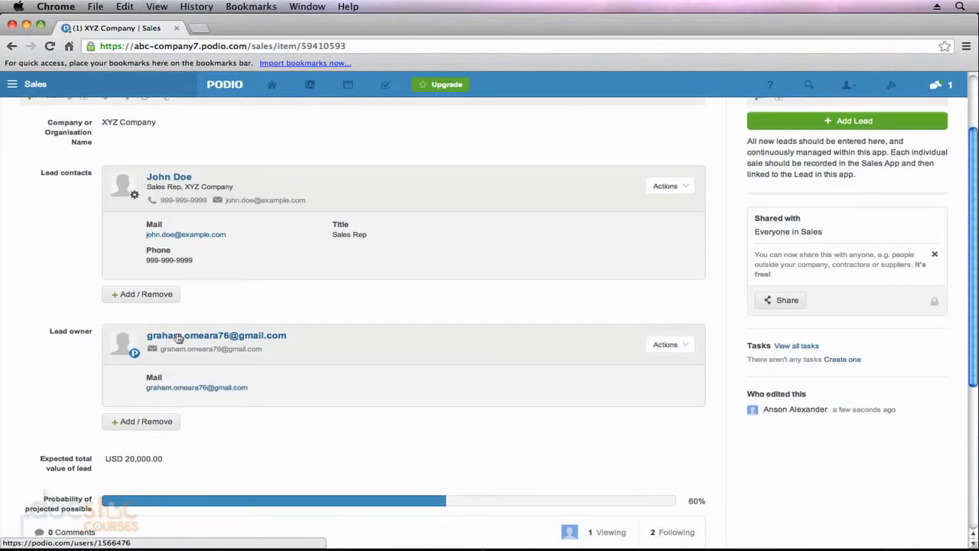
{"action": "left_click", "coordinate": [684, 188]}
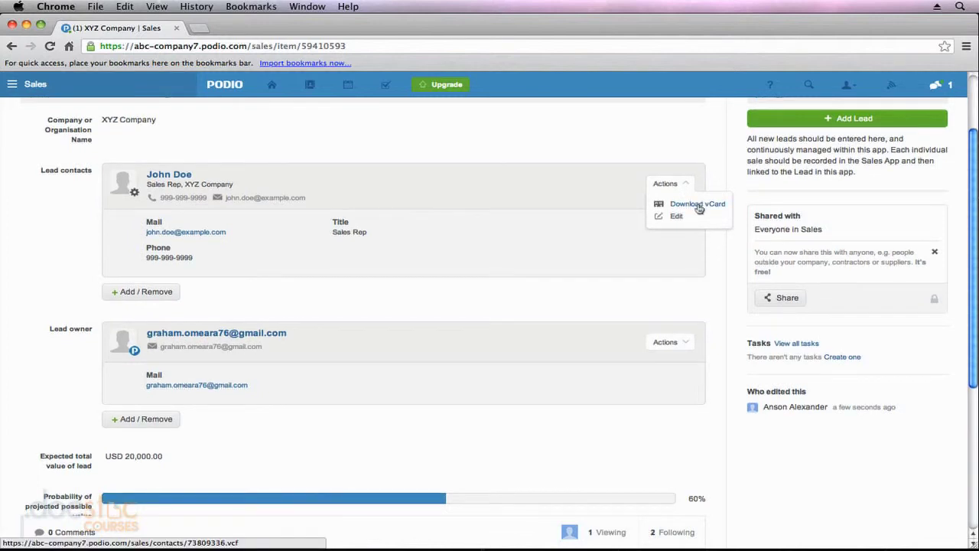
{"action": "left_click", "coordinate": [683, 342]}
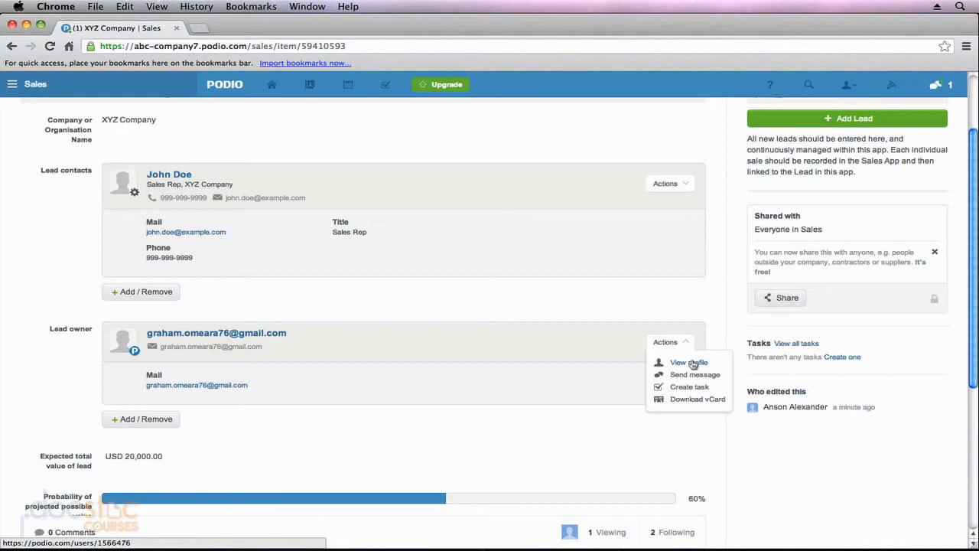
{"action": "left_click", "coordinate": [86, 382]}
{"action": "scroll", "coordinate": [84, 382], "scroll_direction": "down", "scroll_amount": 3}
{"action": "scroll", "coordinate": [54, 399], "scroll_direction": "down", "scroll_amount": 4}
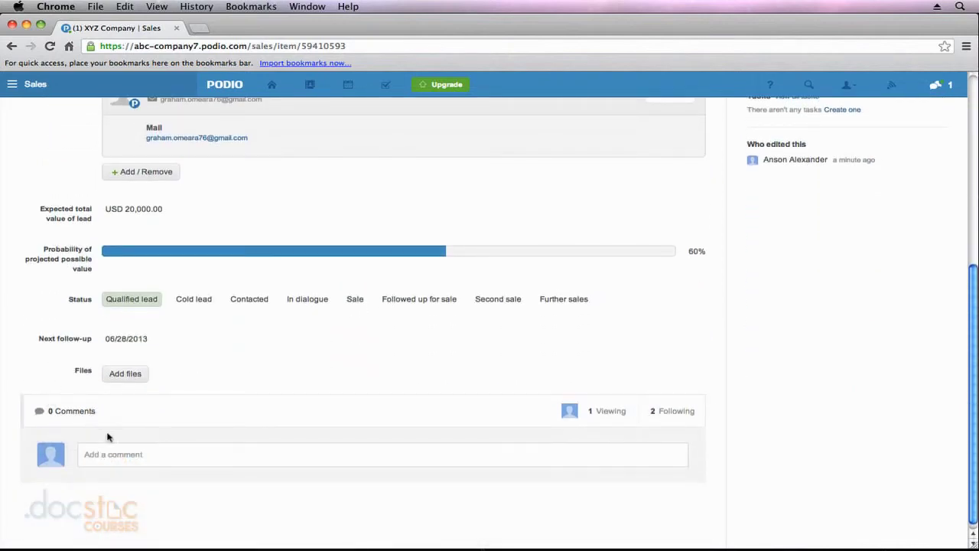
{"action": "left_click", "coordinate": [129, 453]}
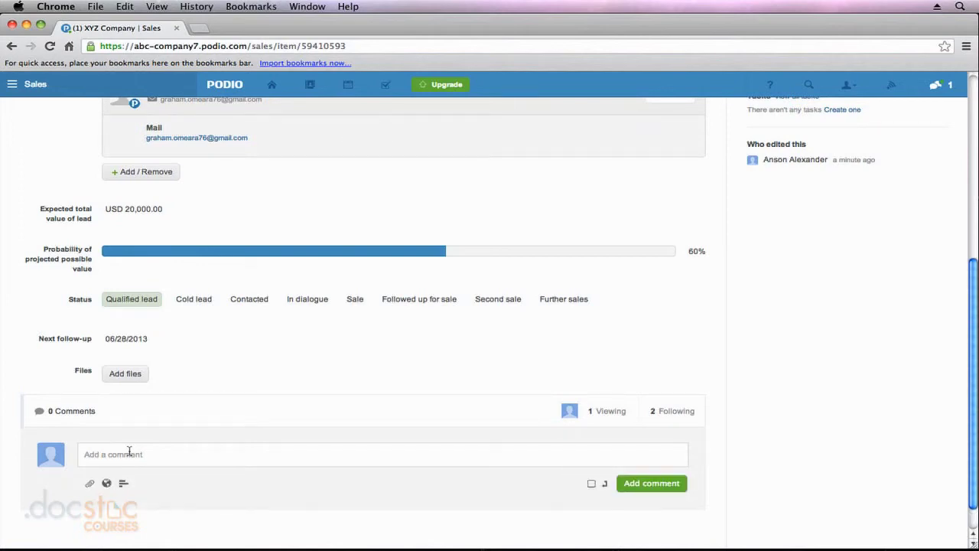
{"action": "scroll", "coordinate": [72, 398], "scroll_direction": "up", "scroll_amount": 3}
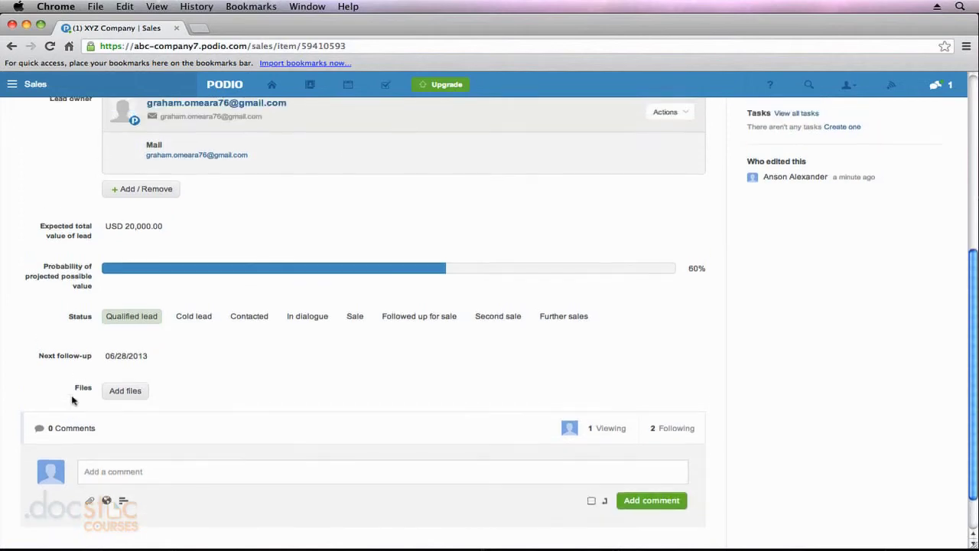
{"action": "scroll", "coordinate": [72, 398], "scroll_direction": "up", "scroll_amount": 7}
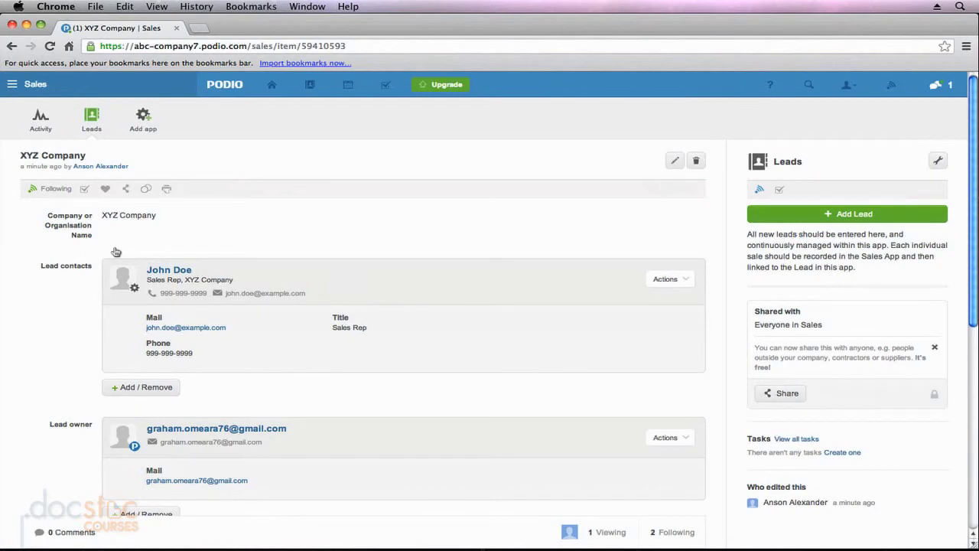
Open the Leads list and scroll its table sideways to see more columns of the XYZ Company lead.
{"action": "left_click", "coordinate": [93, 120]}
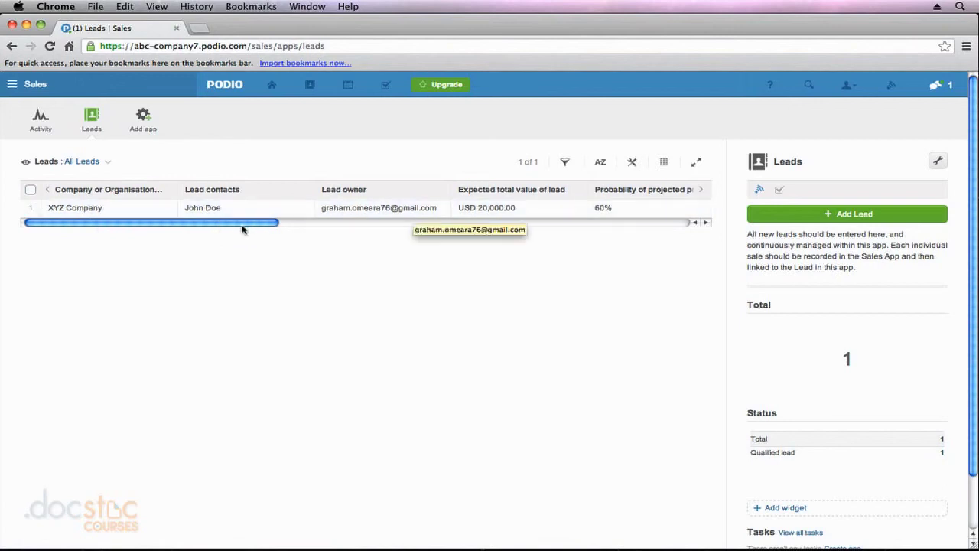
{"action": "left_click_drag", "start_coordinate": [242, 223], "coordinate": [219, 222]}
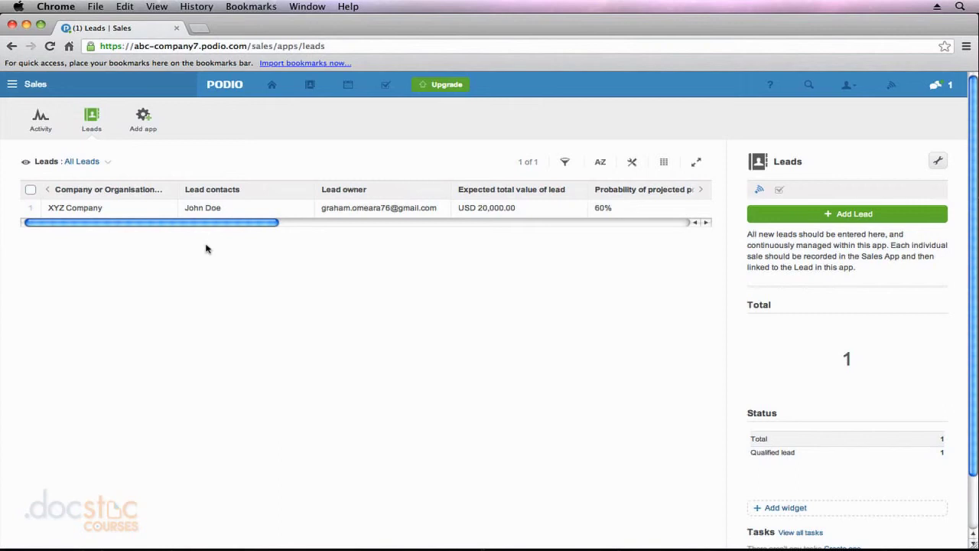